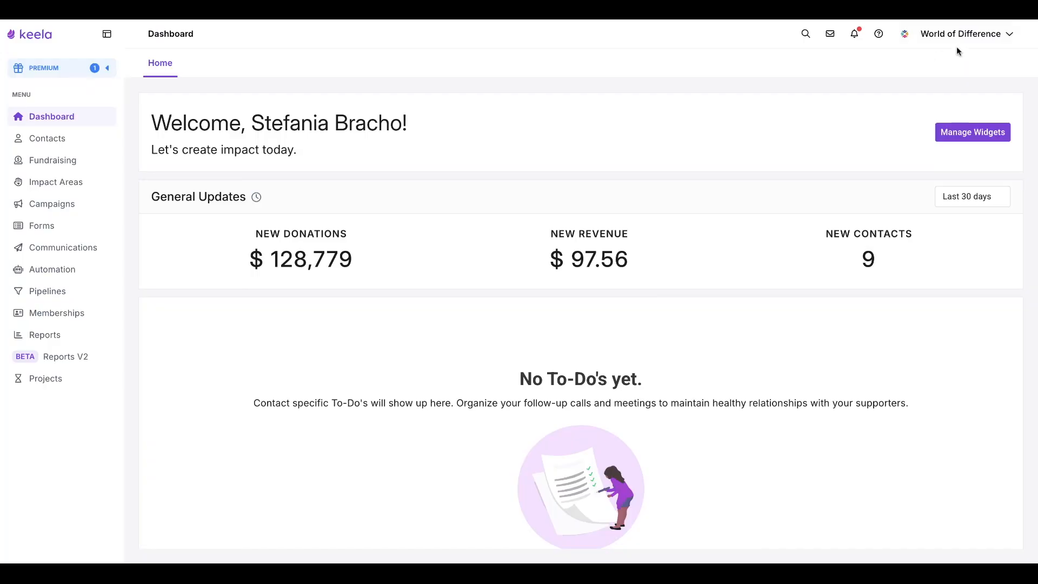
Open the organization's settings and go to the Integrations page.
click(961, 34)
click(926, 154)
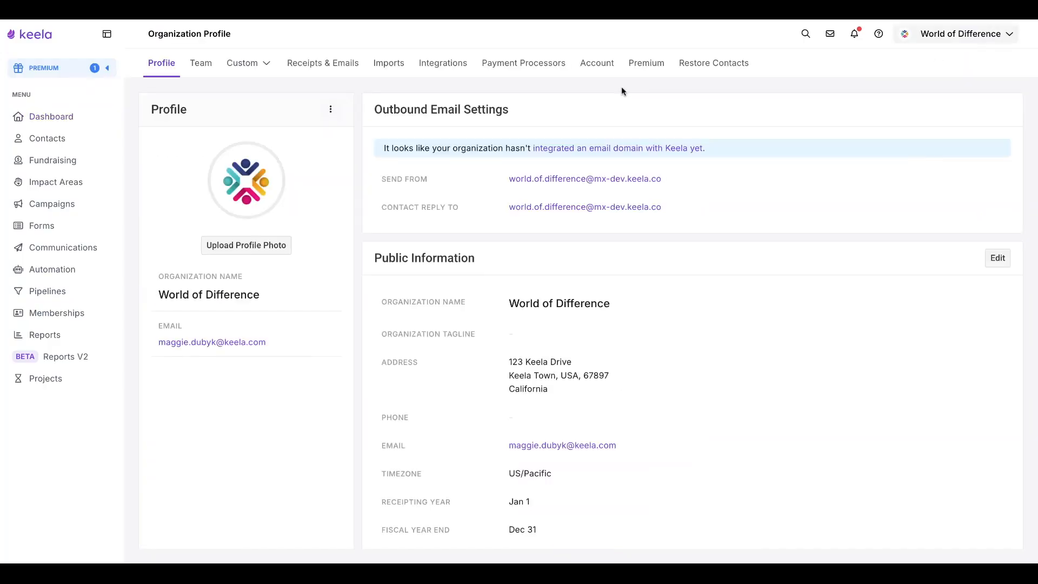
click(443, 64)
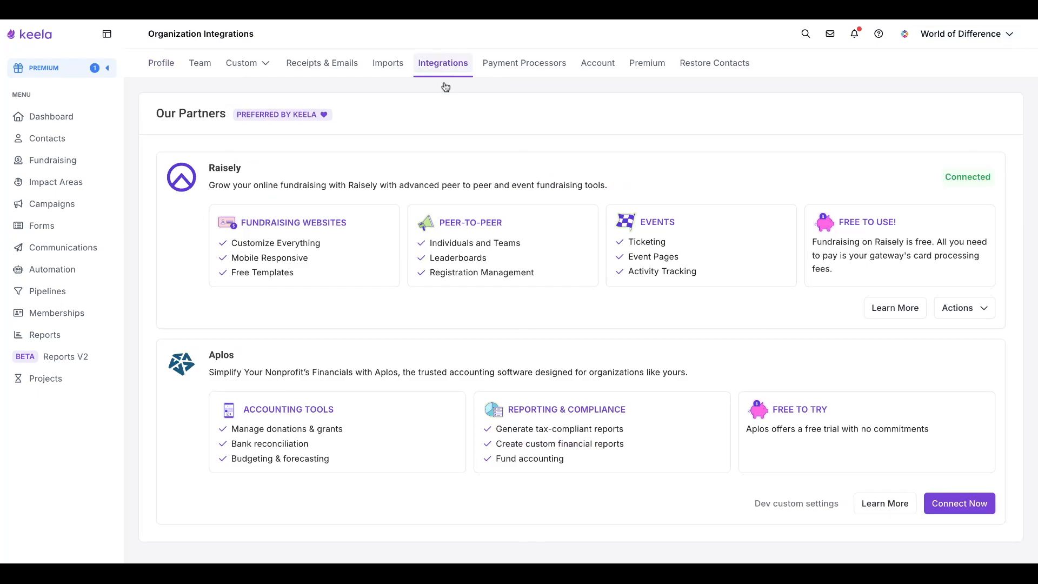
Start connecting the Aplos partner integration.
scroll(741, 156, down, 1)
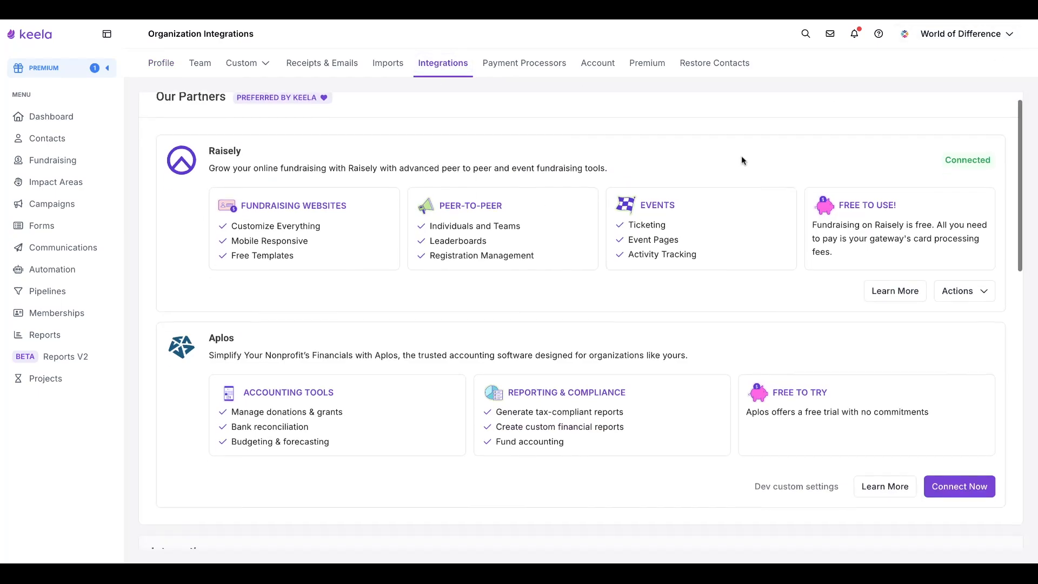
scroll(307, 165, up, 1)
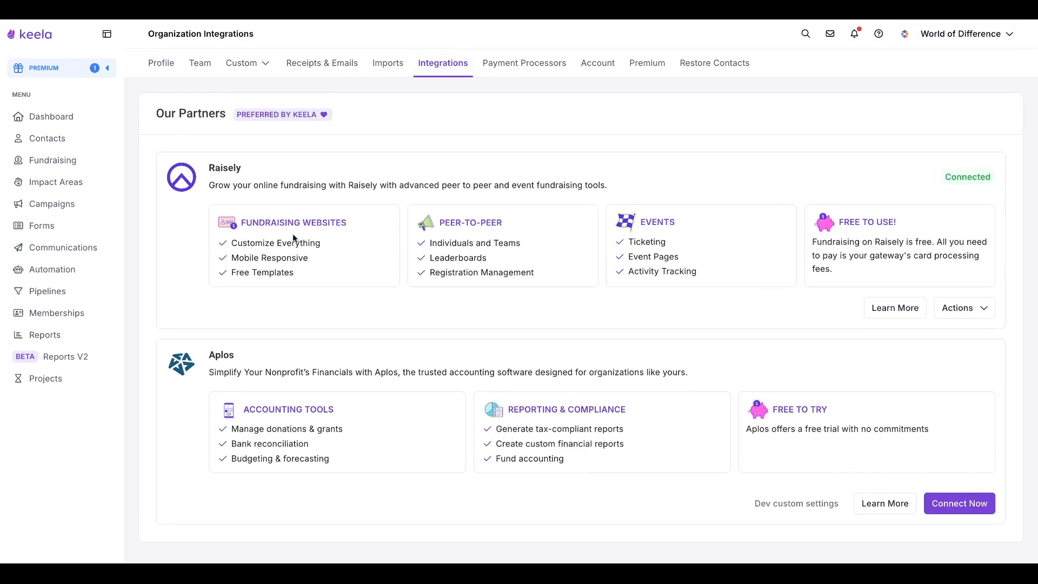
scroll(293, 238, down, 2)
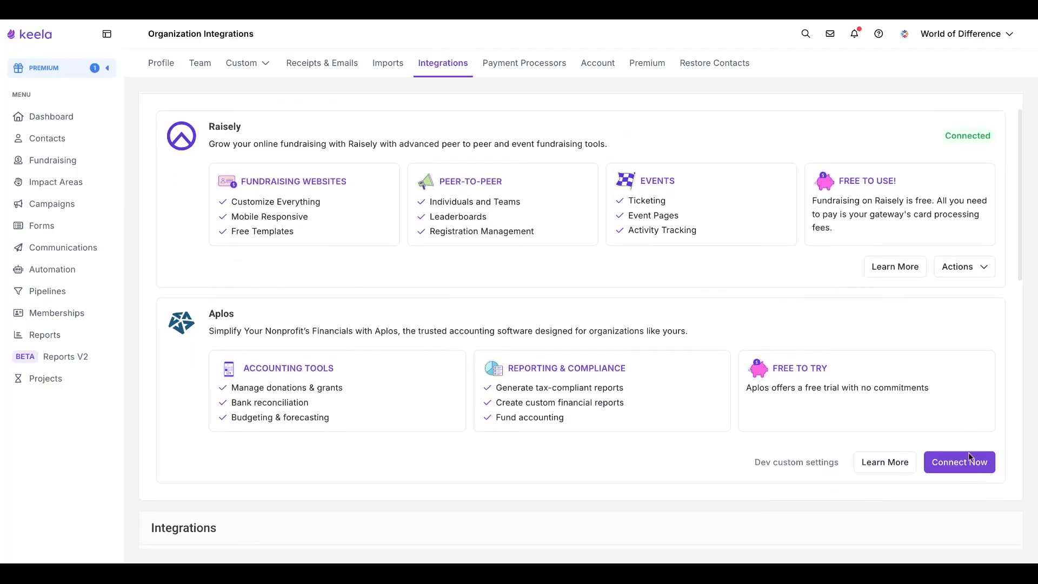
click(962, 469)
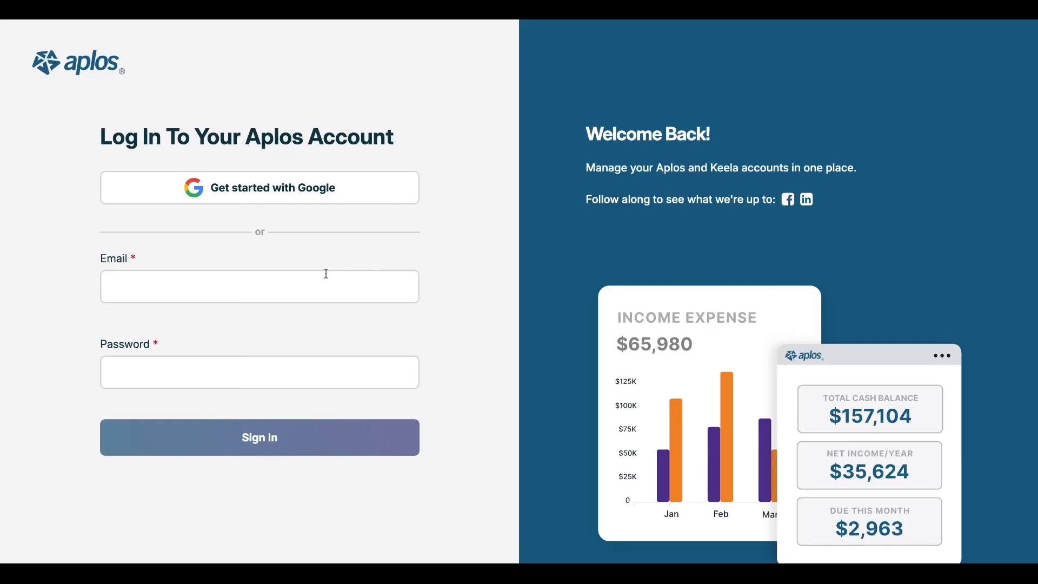
Sign in to the Aplos account with the saved email and password, then confirm the integration.
click(282, 274)
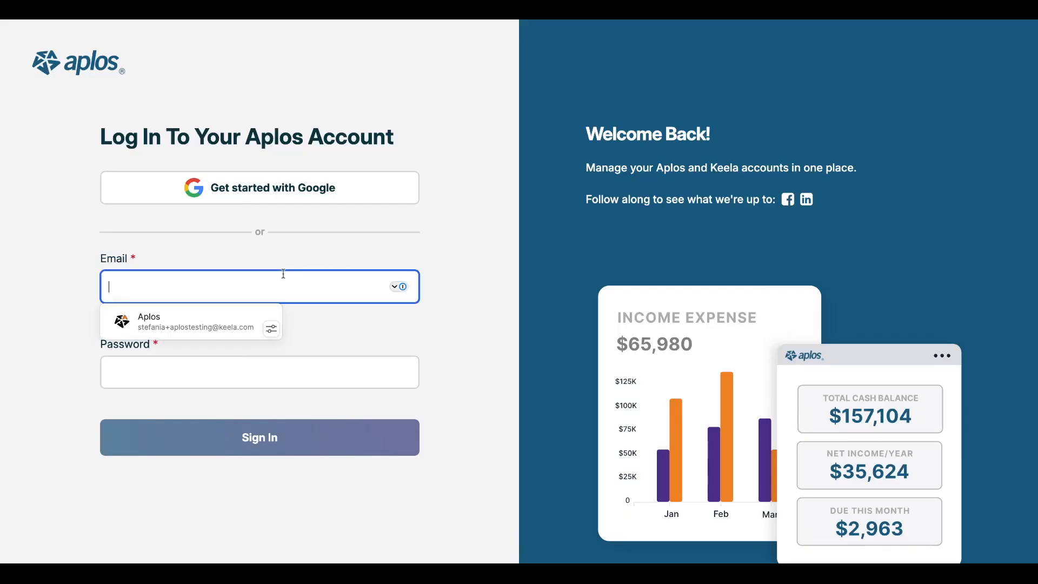
click(202, 321)
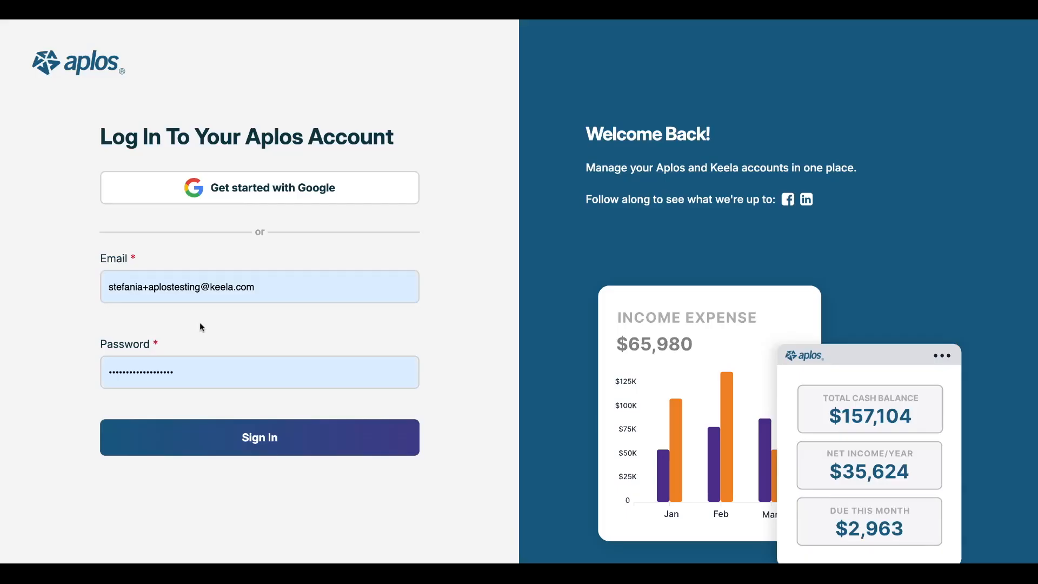
click(194, 443)
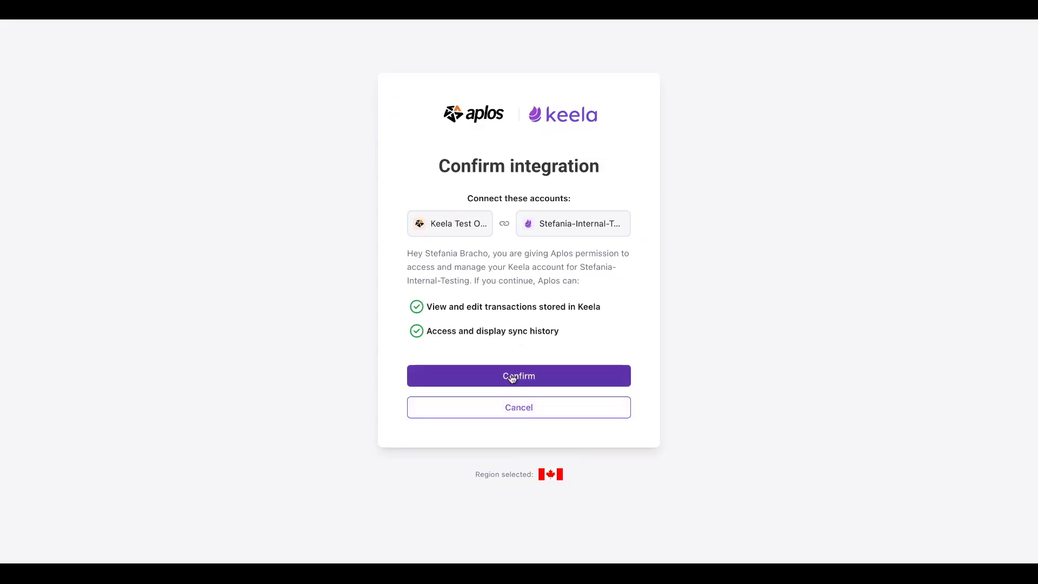
click(512, 378)
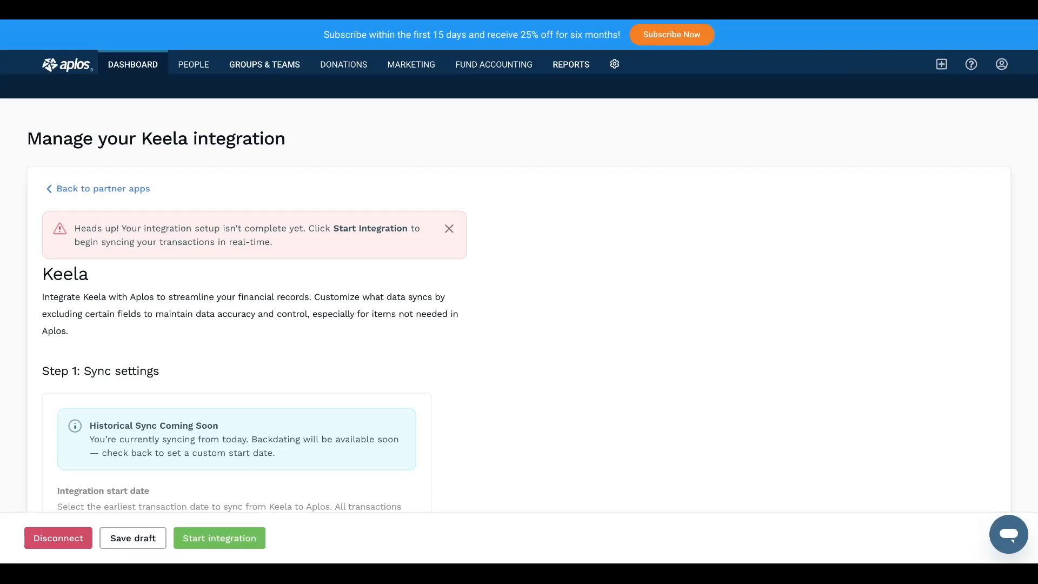
Review the sync settings and account mappings, and set the default purpose to Testing.
scroll(228, 376, down, 3)
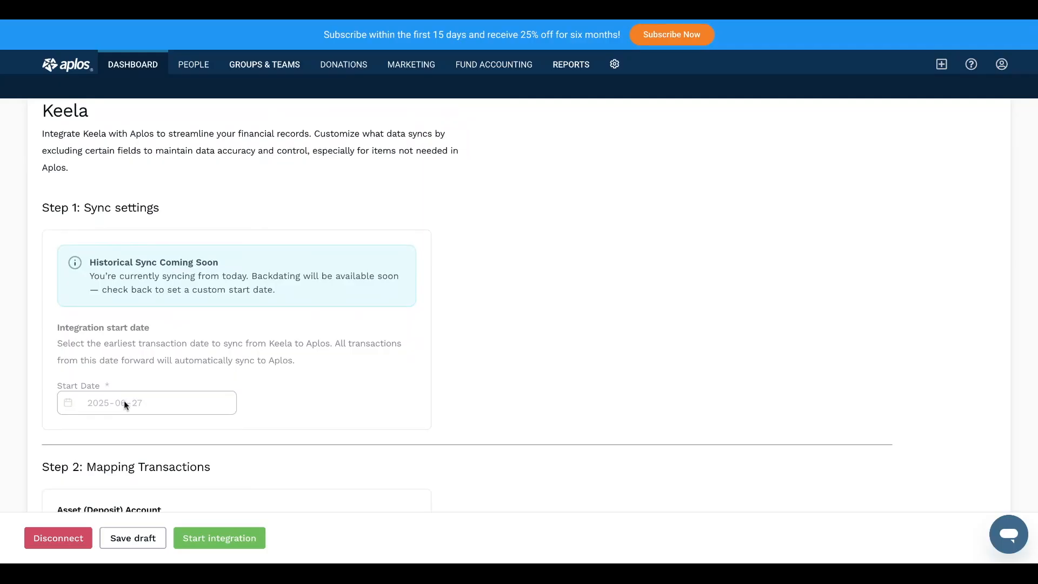
scroll(124, 400, down, 2)
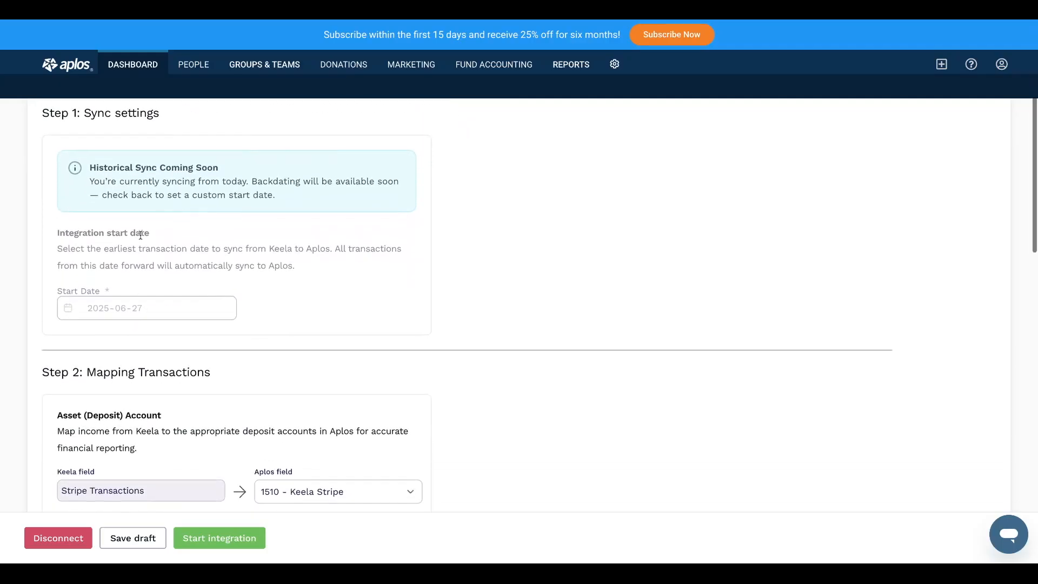
scroll(140, 235, down, 2)
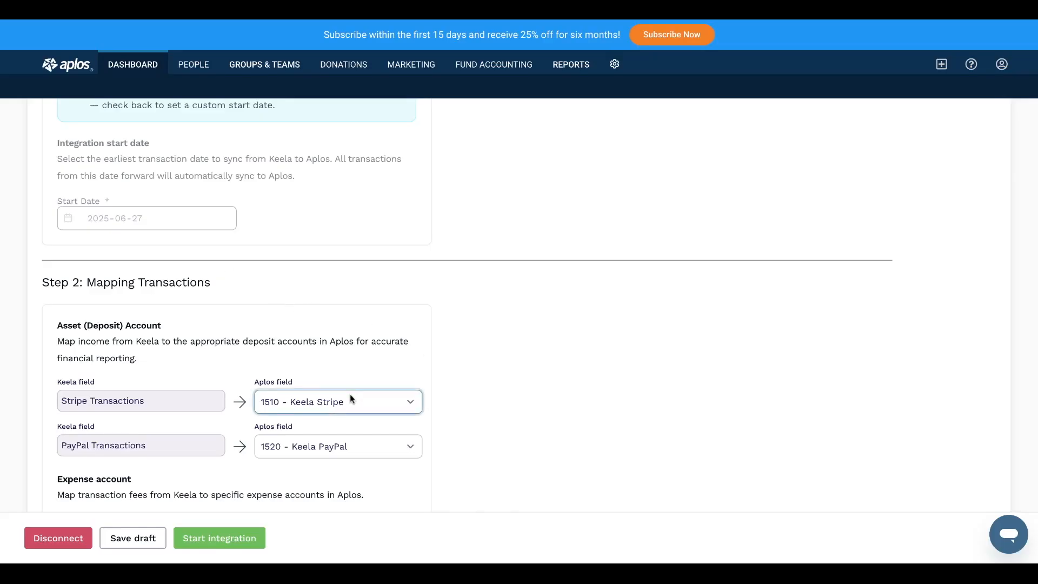
scroll(346, 402, down, 1)
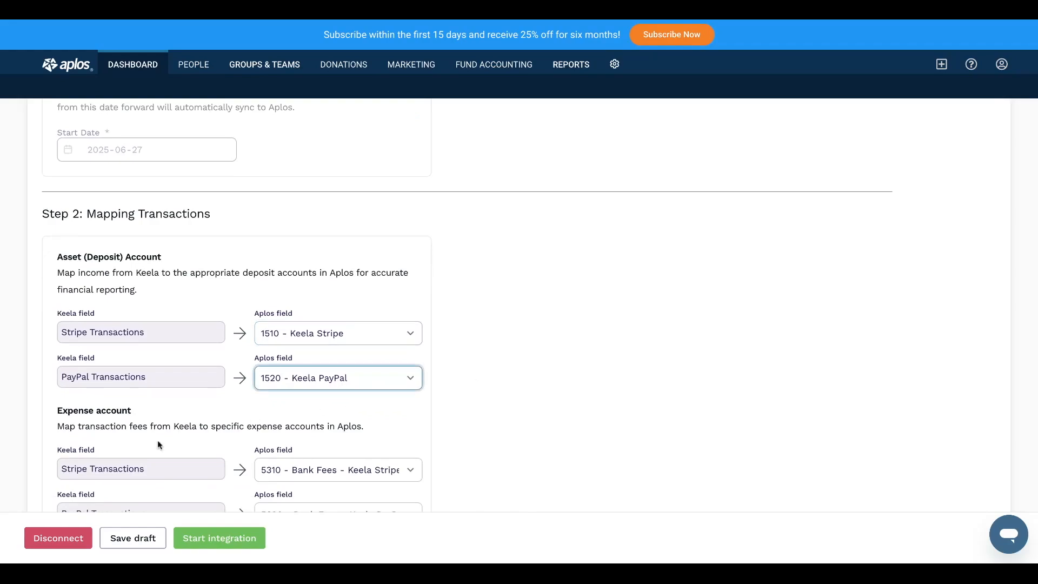
scroll(159, 445, down, 2)
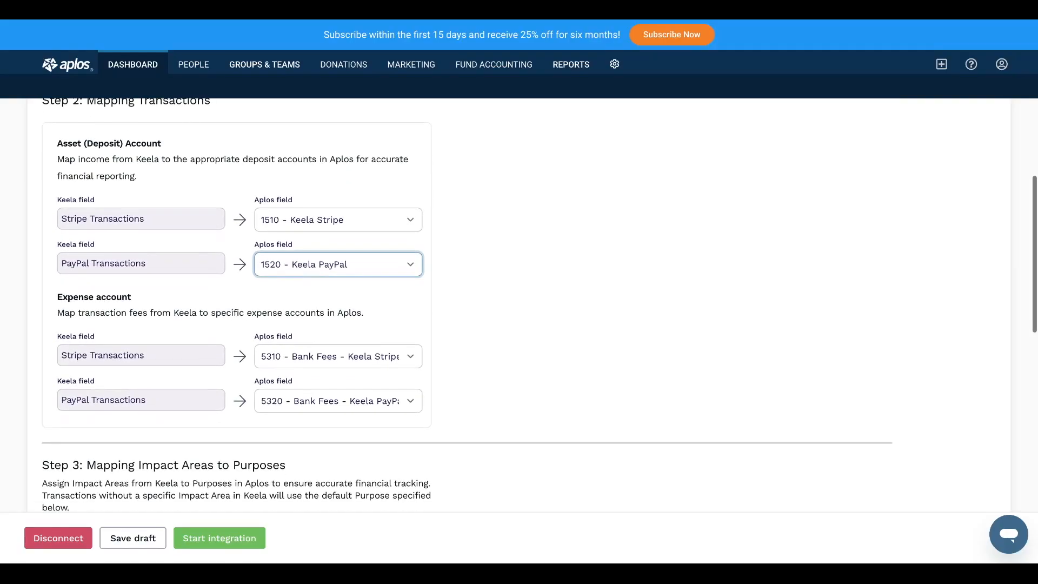
scroll(152, 386, down, 4)
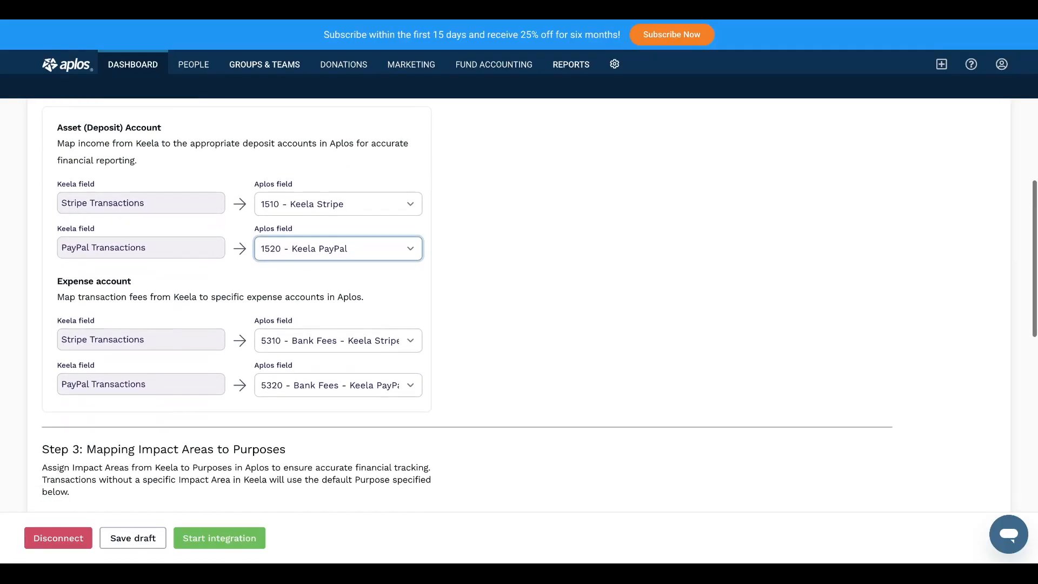
click(142, 374)
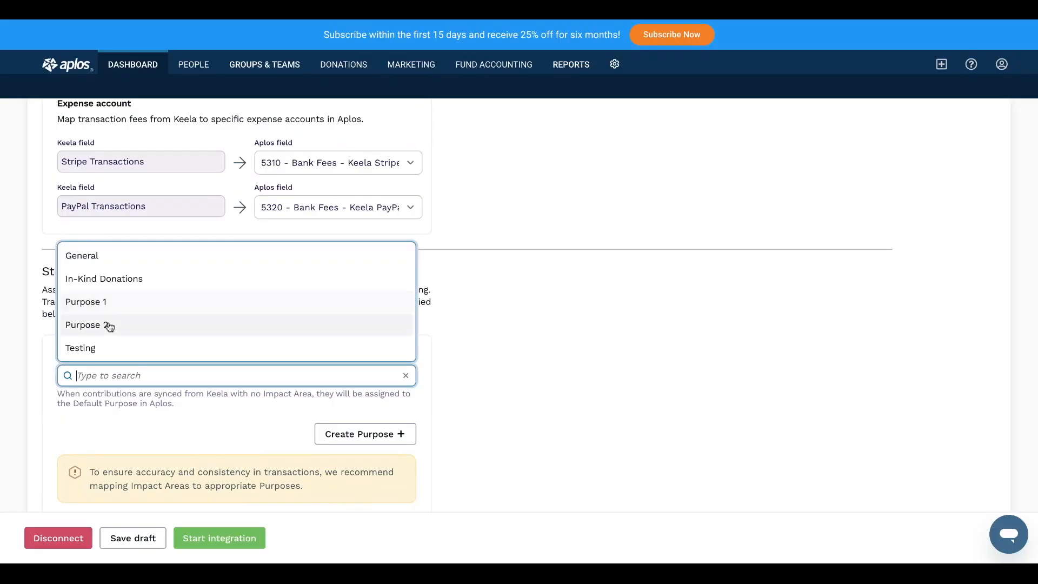
click(86, 347)
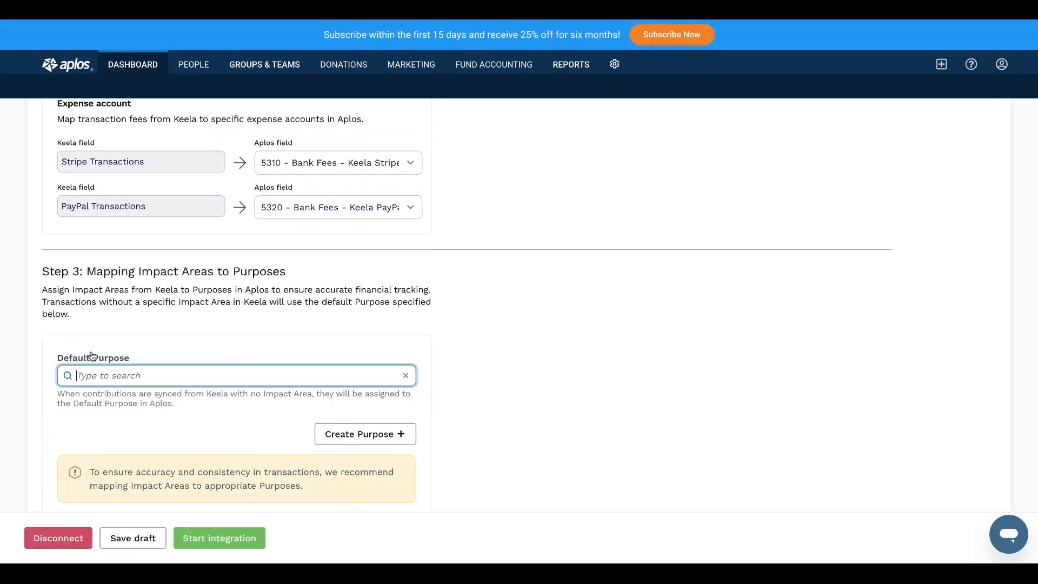
Map Impact Area 1 to Purpose 1, Impact Area 2 to Purpose 2, and Testing to In-Kind Donations.
scroll(159, 424, down, 2)
scroll(238, 379, down, 3)
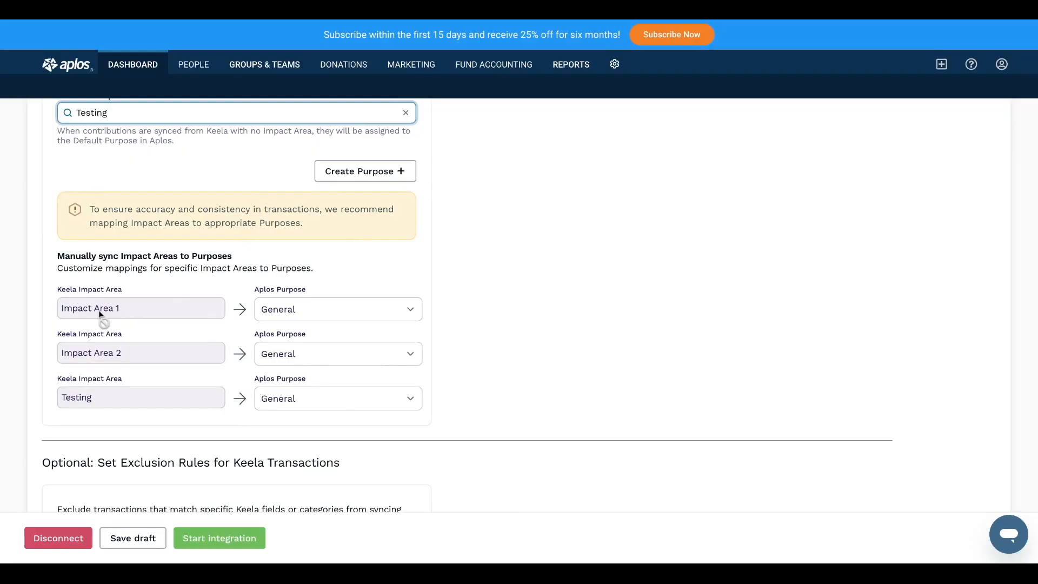
click(287, 306)
click(280, 369)
click(294, 366)
click(283, 398)
click(290, 400)
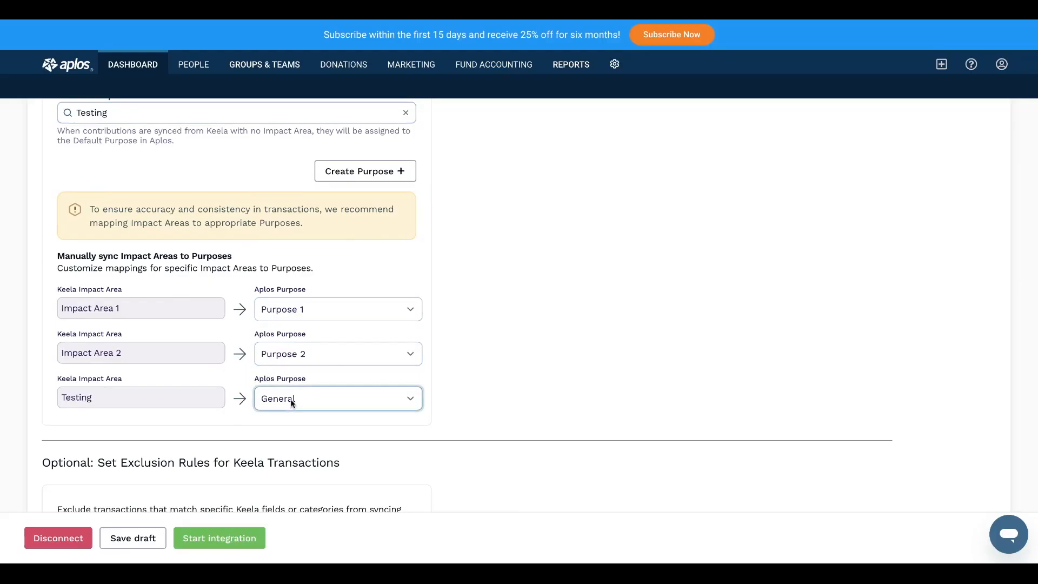
click(289, 409)
click(553, 329)
Review the optional exclusion rules, then start the integration and confirm the mapping.
scroll(239, 387, down, 1)
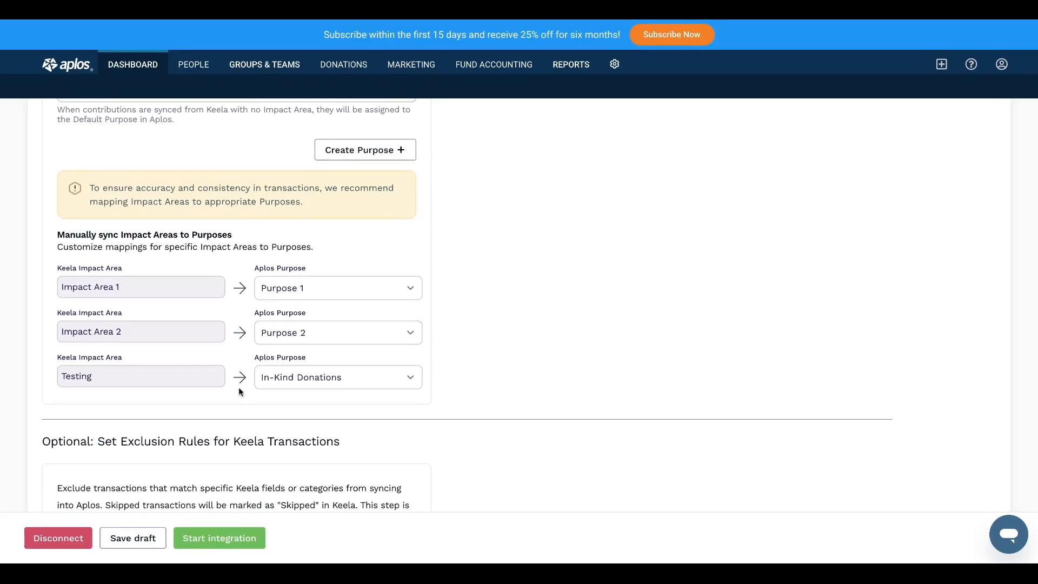
scroll(239, 387, down, 2)
scroll(134, 406, down, 2)
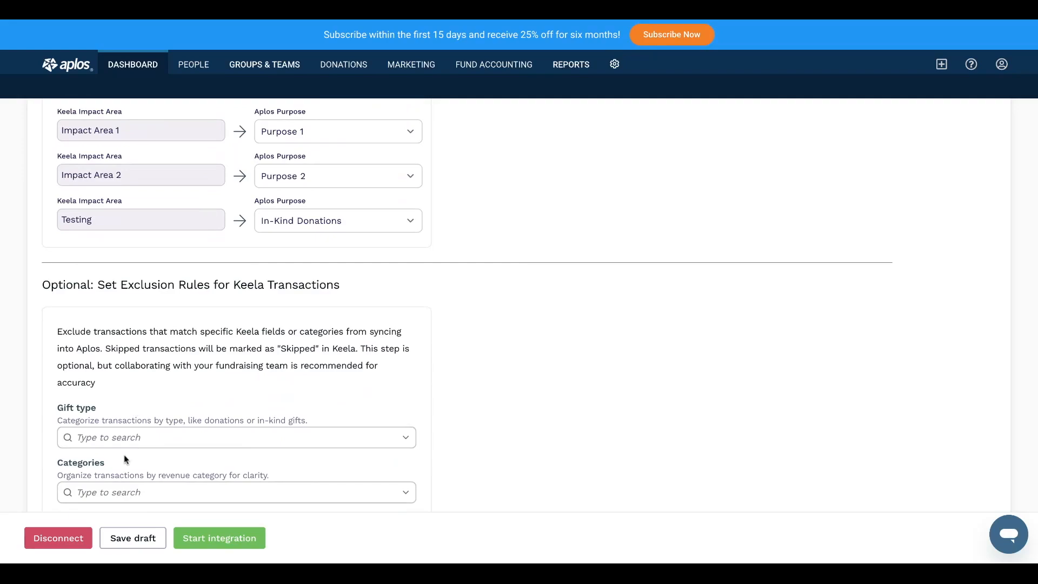
scroll(124, 455, down, 1)
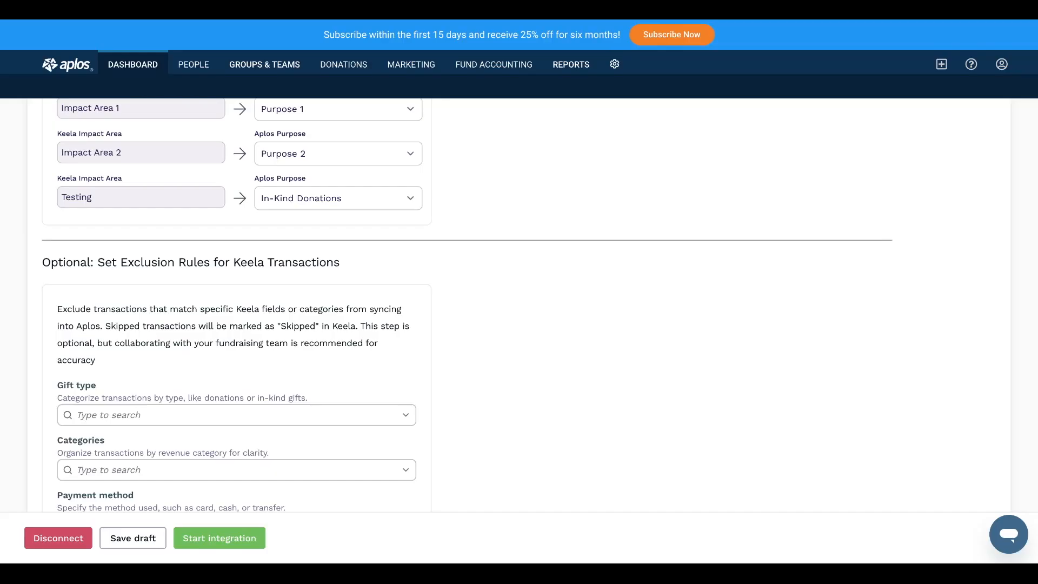
scroll(154, 380, down, 3)
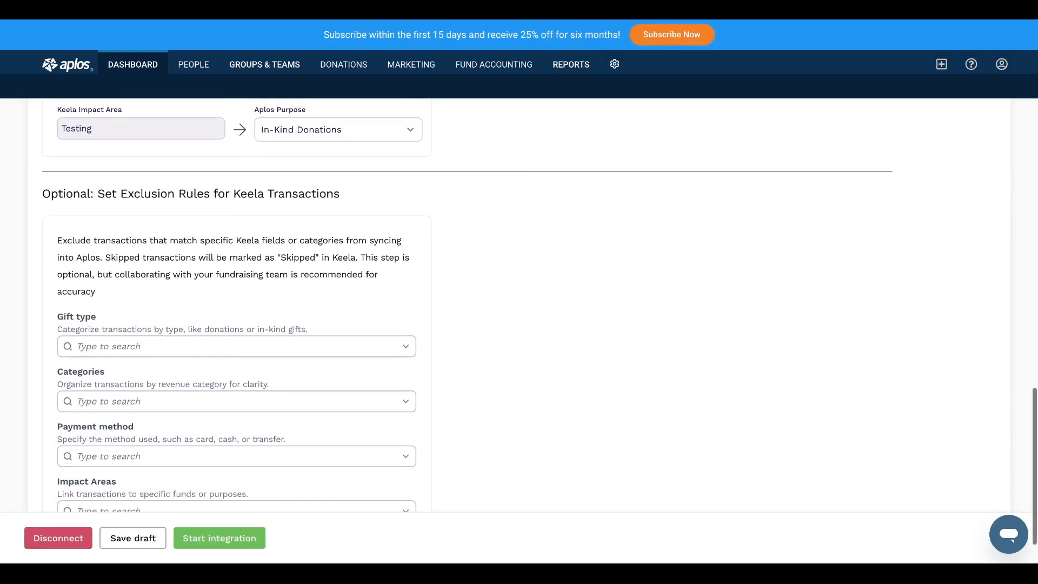
scroll(153, 381, down, 1)
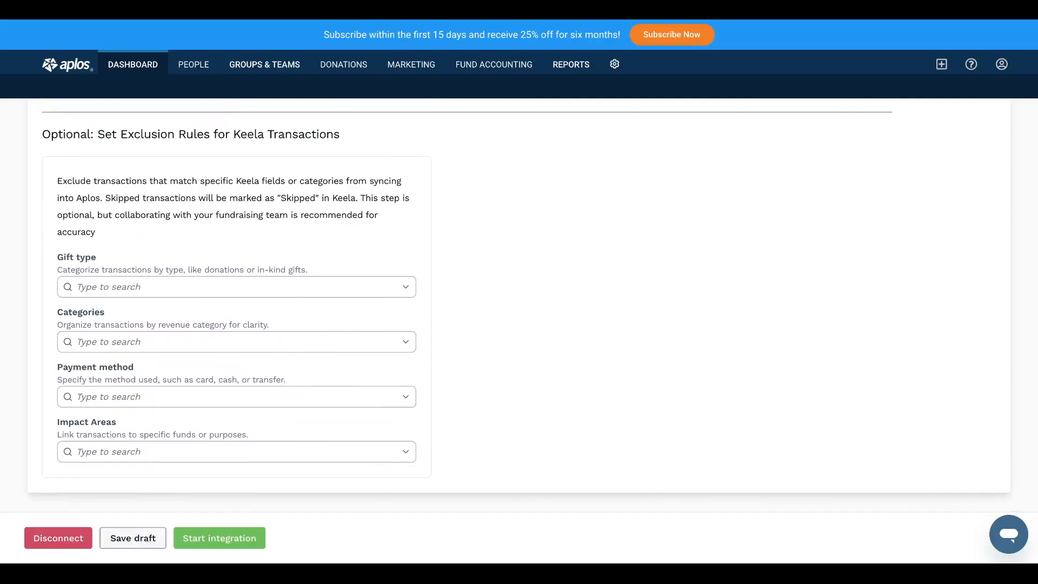
click(219, 543)
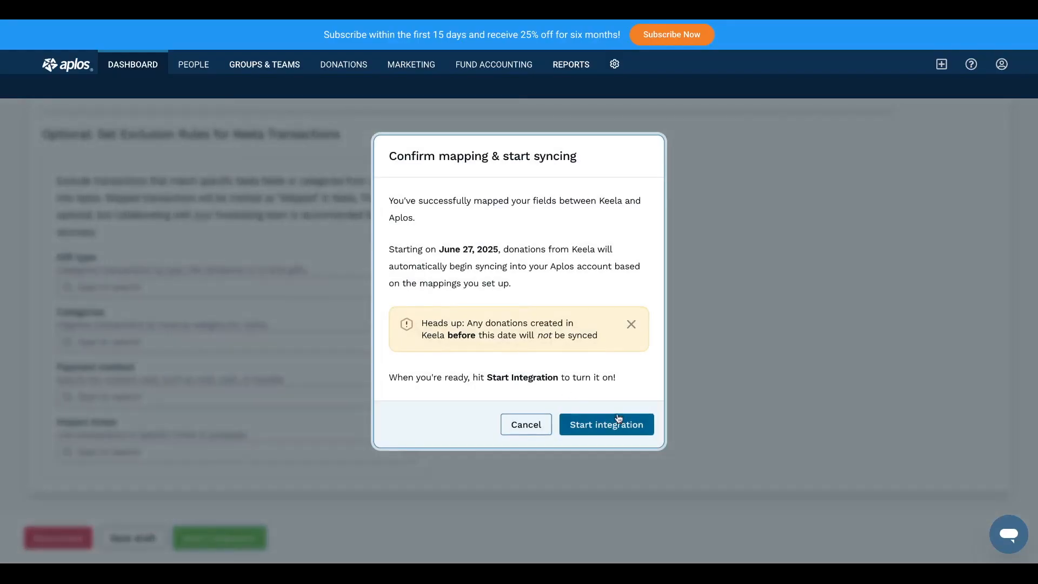
click(620, 421)
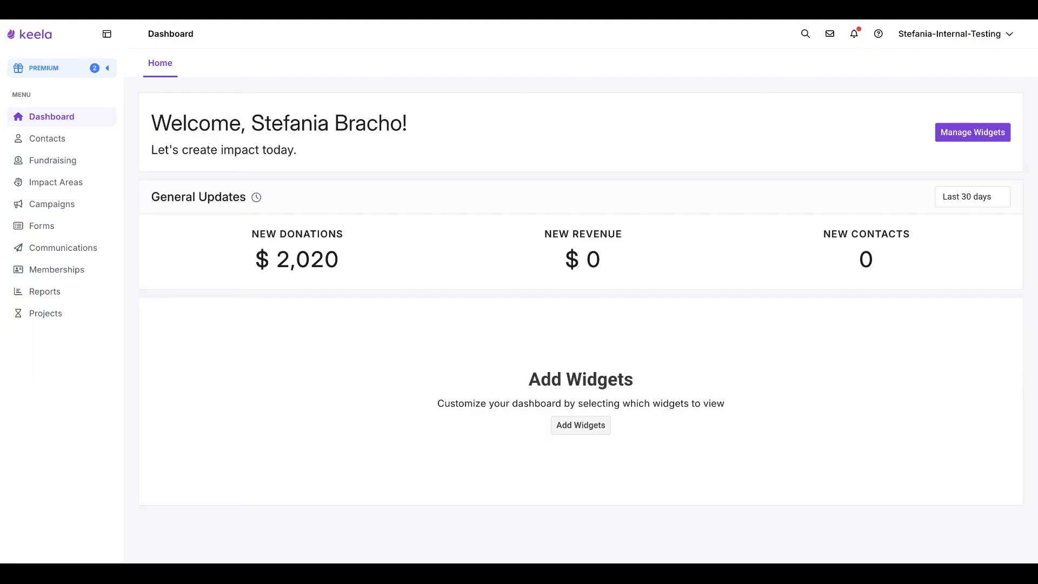
Open the $20 fundraising transaction and examine its Aplos sync status.
click(55, 164)
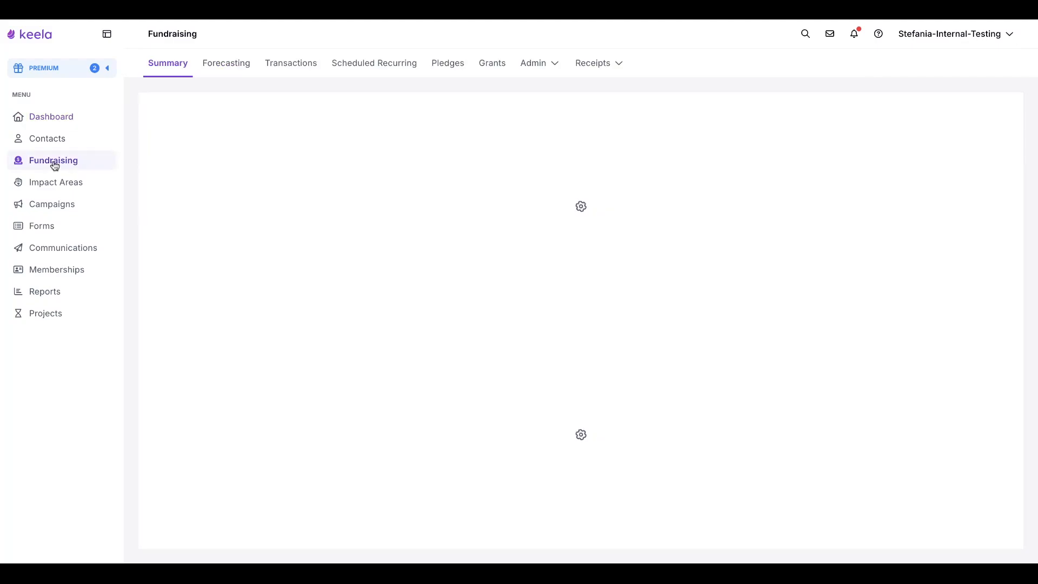
click(301, 65)
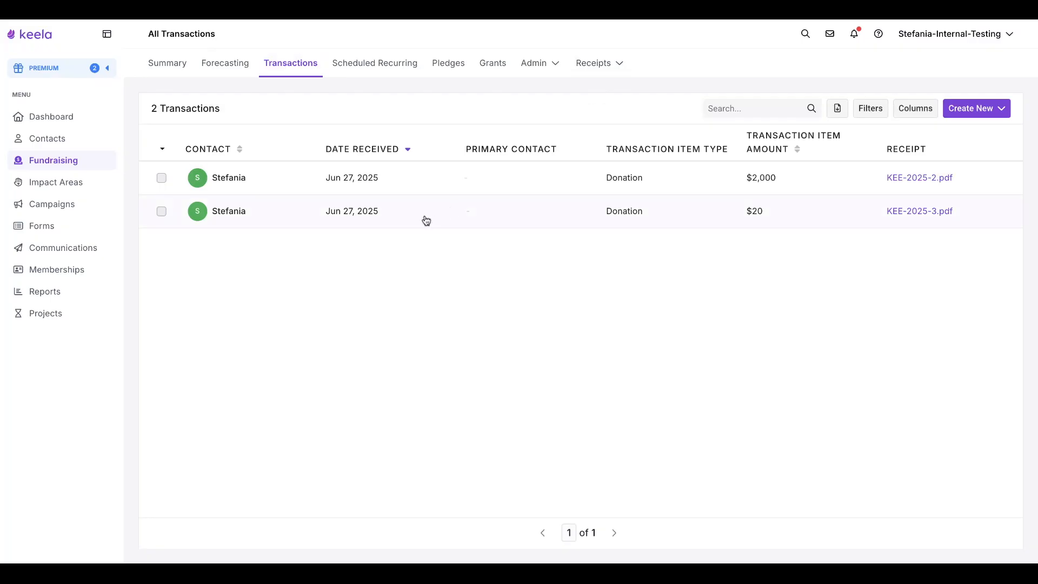
click(426, 220)
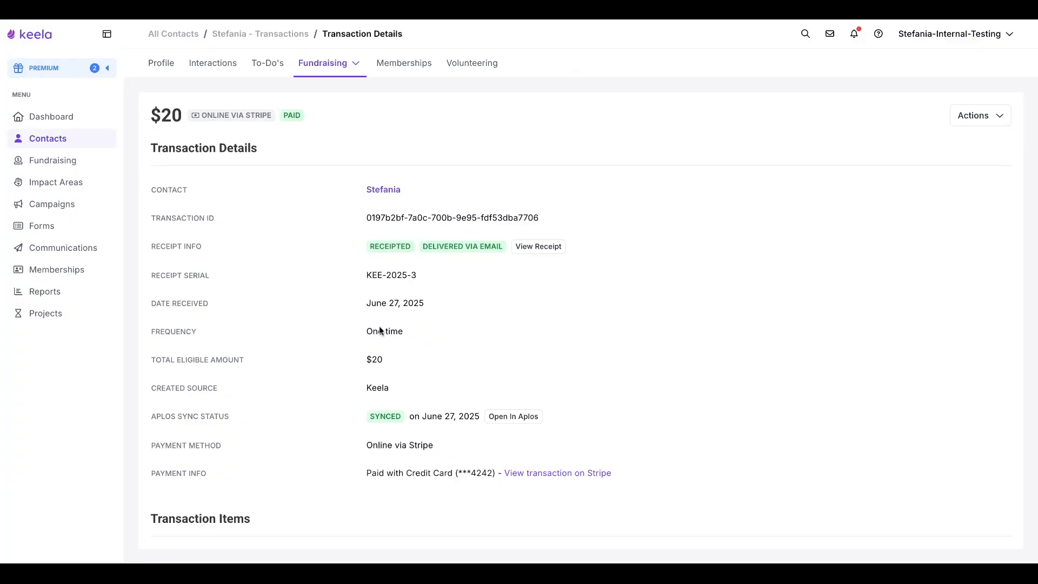
drag(370, 419, 399, 419)
click(400, 419)
Open the $2,000 fundraising transaction and examine its Aplos sync status.
click(85, 162)
click(288, 66)
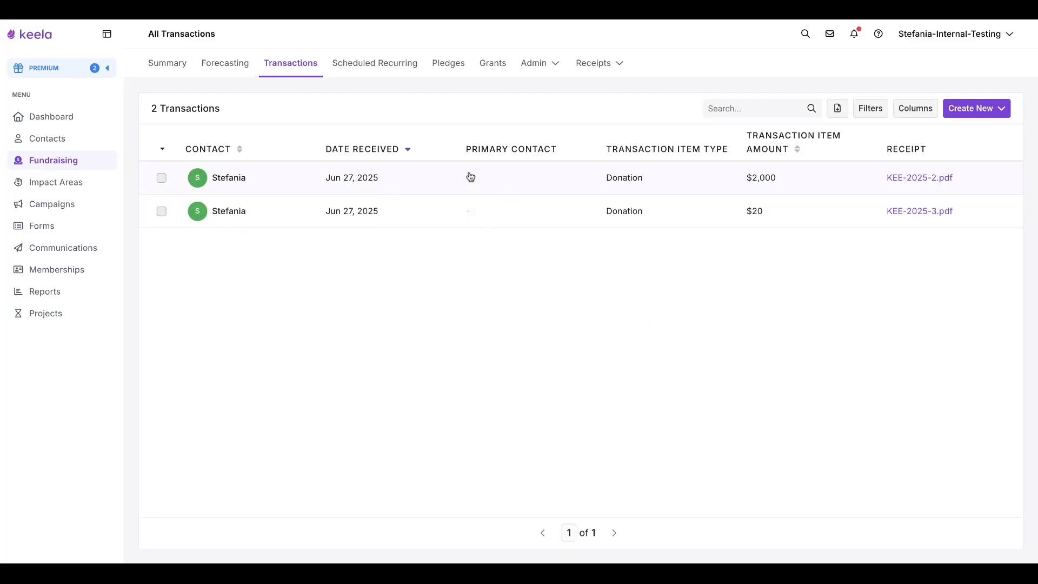
click(799, 179)
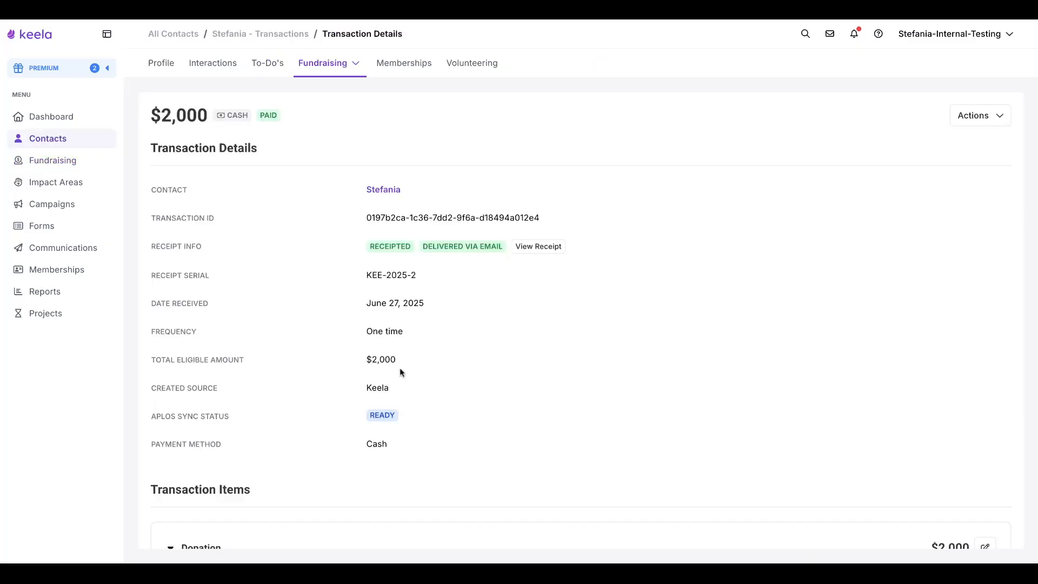
drag(373, 415, 394, 414)
click(26, 21)
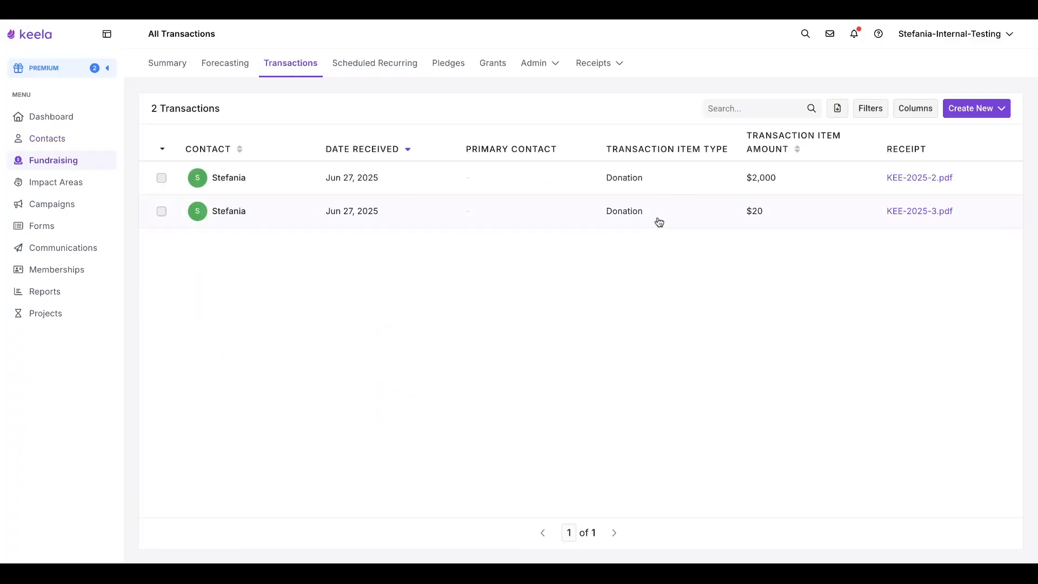
Add an Aplos Sync Status filter condition to the transactions list, searching filters for sync.
click(868, 108)
click(323, 151)
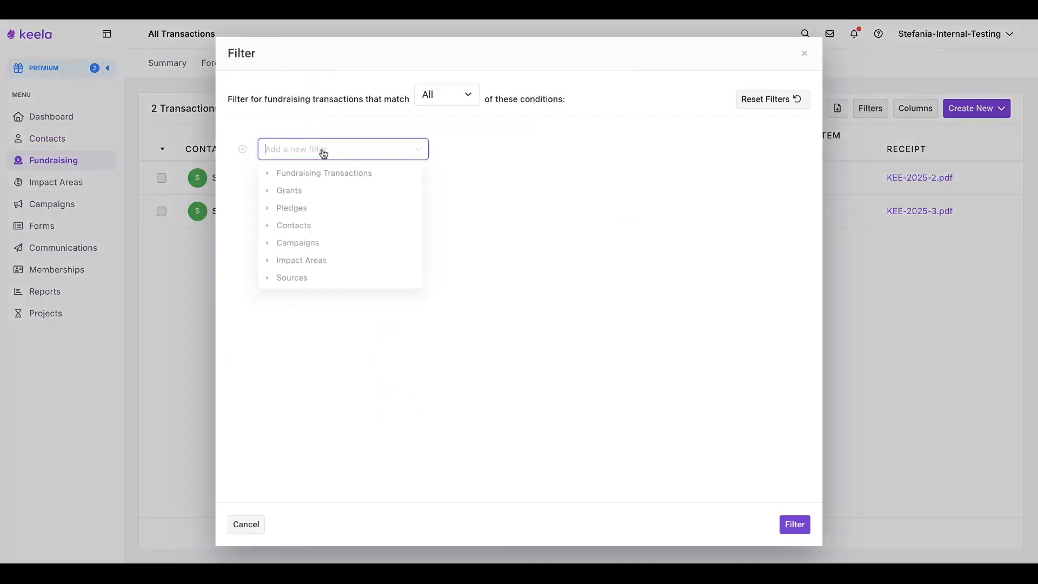
text(sync)
click(349, 215)
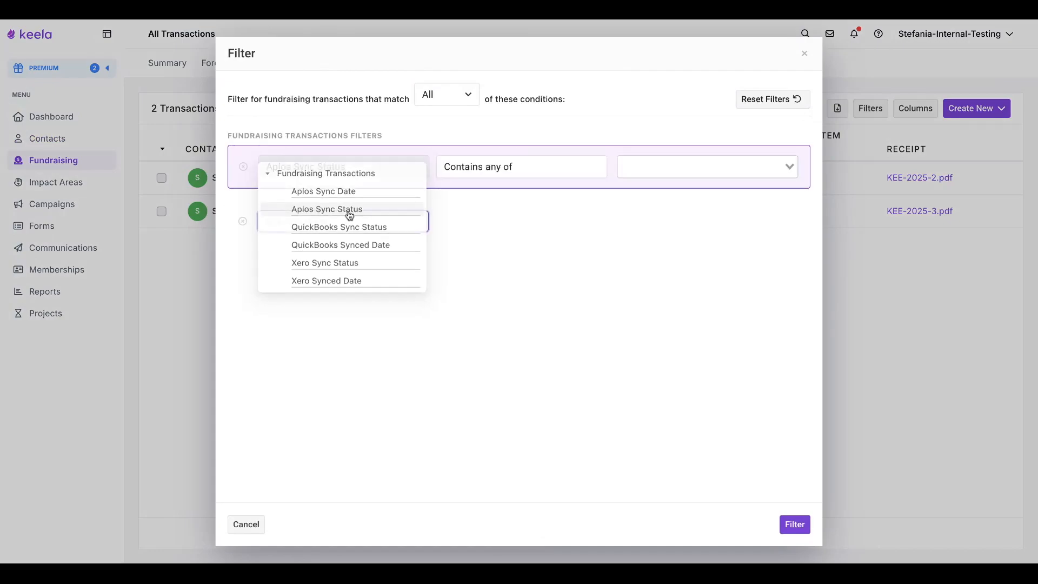
Review the available Aplos Sync Status filter values, then close the filter dialog without applying it.
click(694, 162)
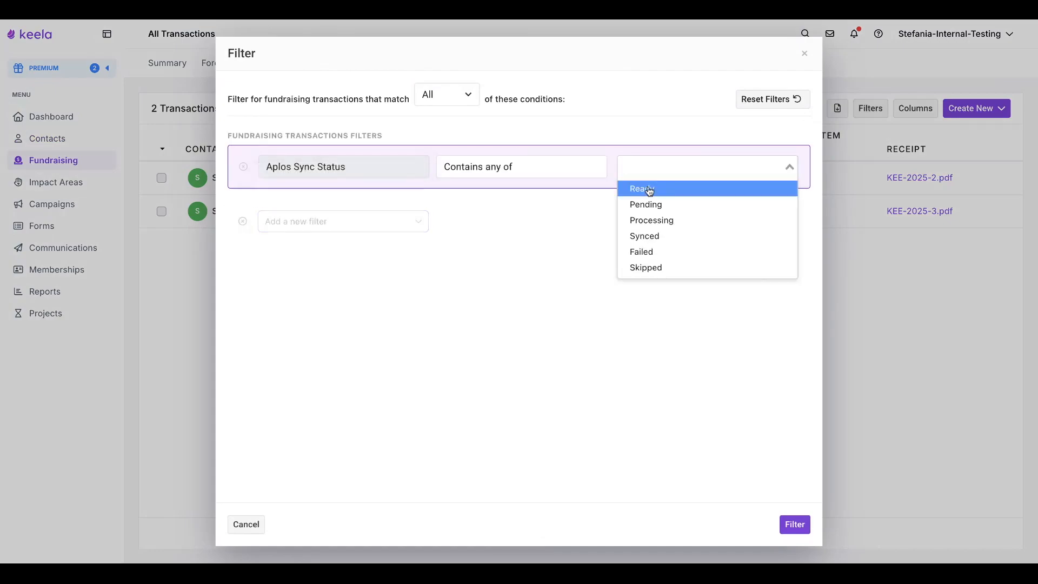
click(549, 291)
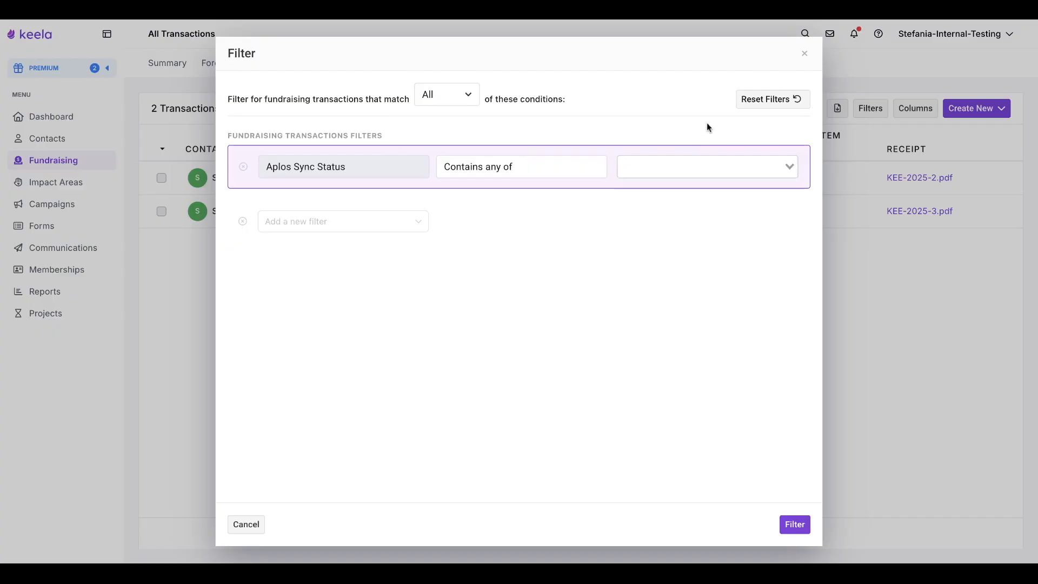
click(804, 53)
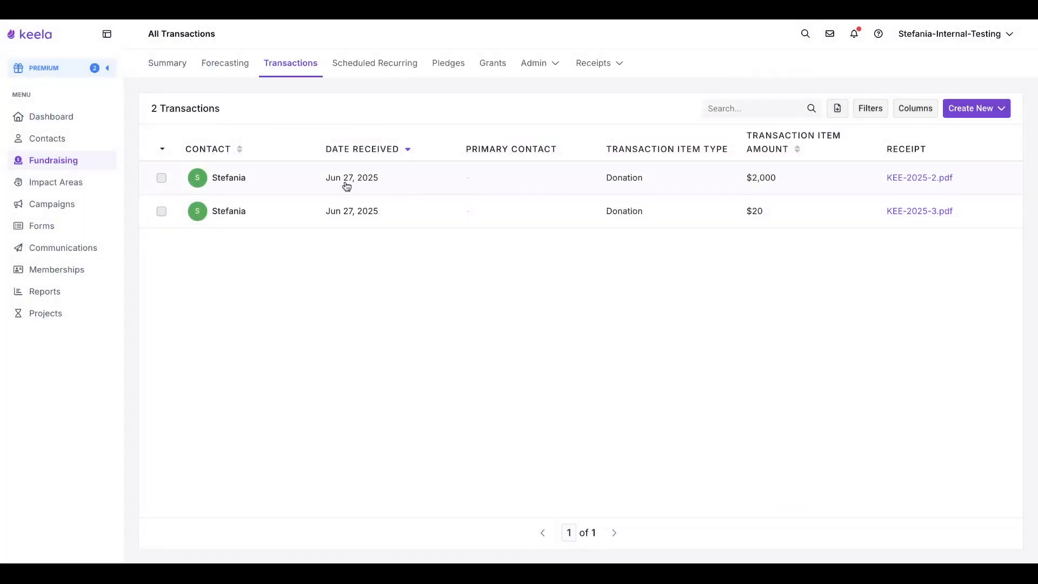
Open the $2,000 fundraising transaction and look at its Sync with Aplos action.
click(550, 185)
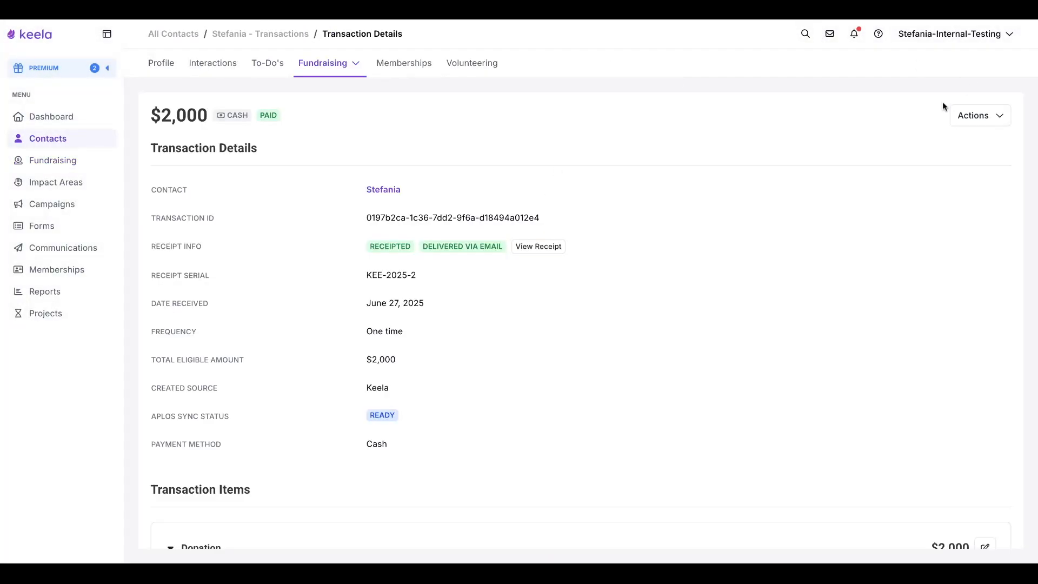
click(971, 116)
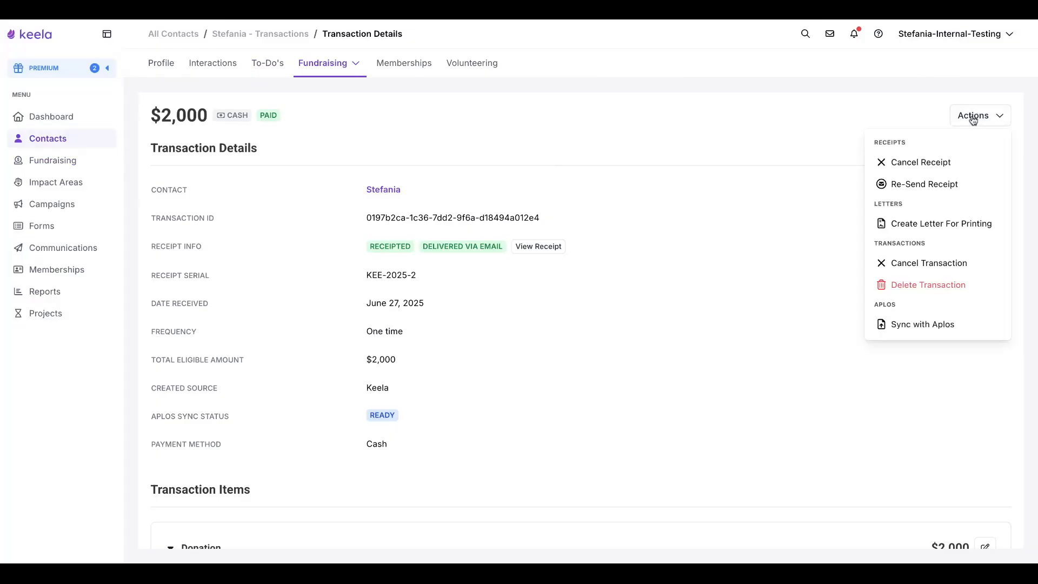
click(911, 325)
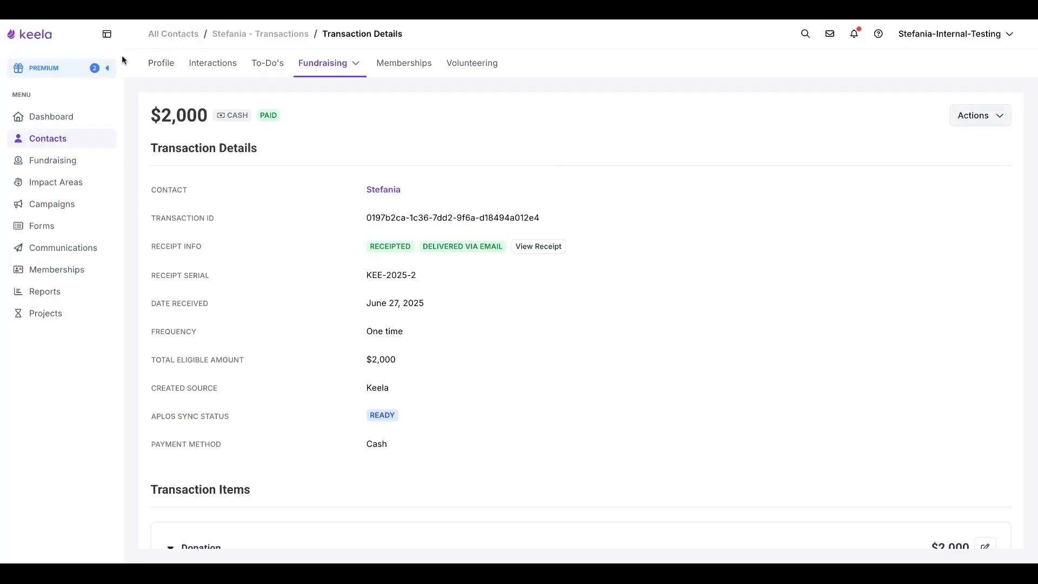
Return to the transactions list, select both transactions, and sync them with Aplos in bulk, confirming the sync.
click(173, 34)
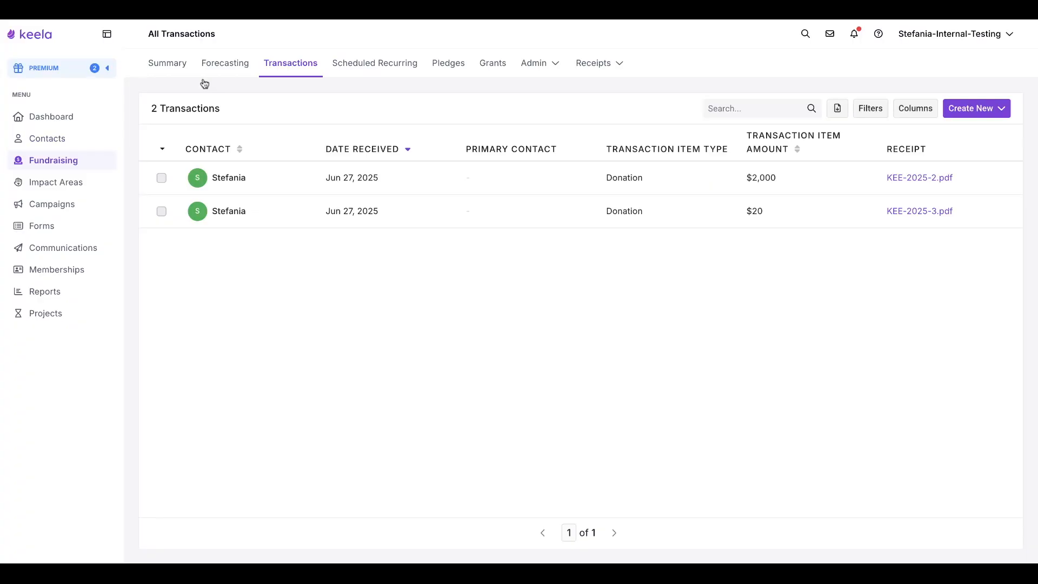
click(164, 151)
click(169, 200)
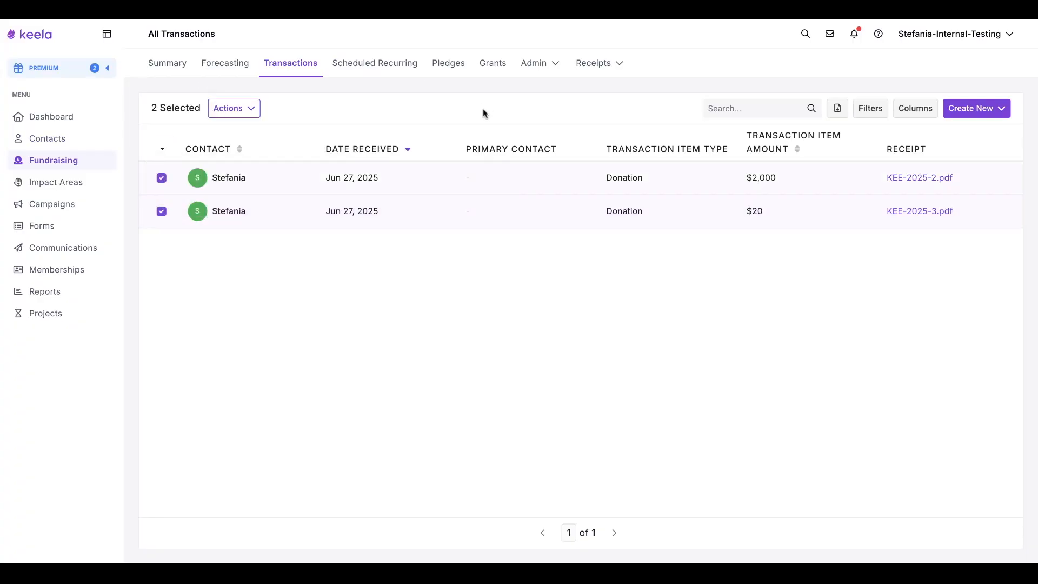
click(249, 108)
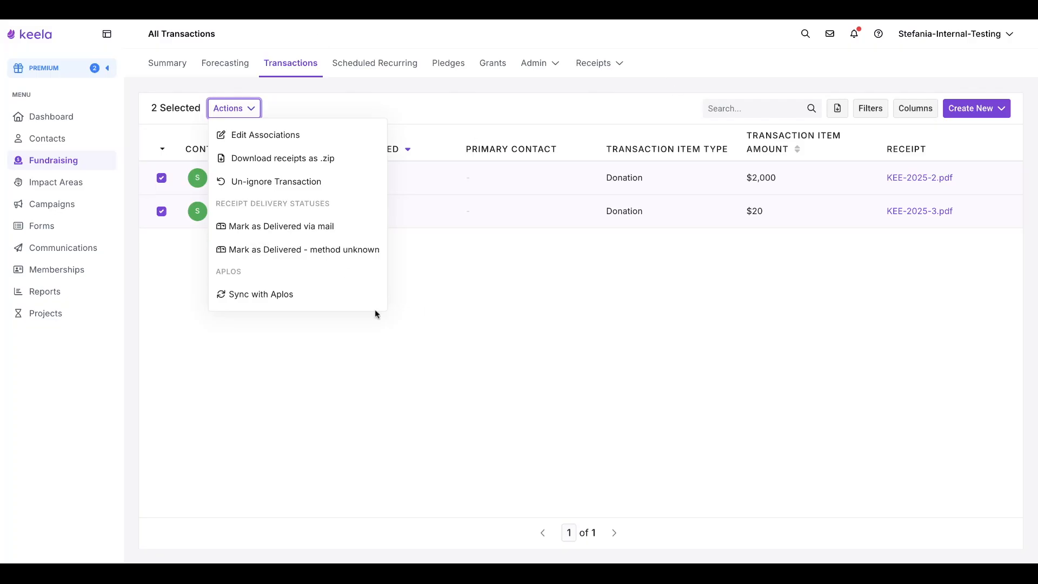
click(293, 301)
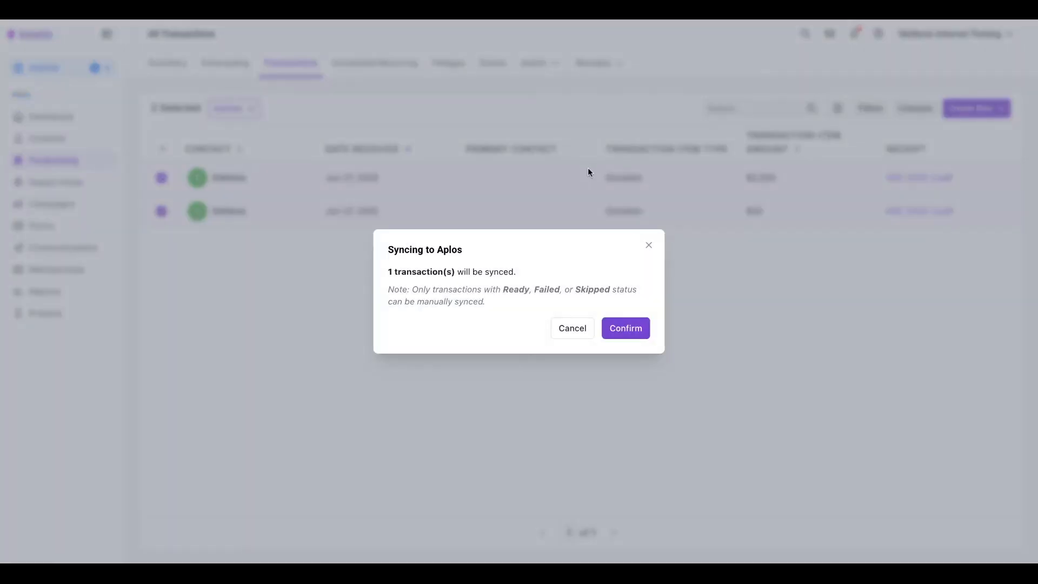
click(620, 333)
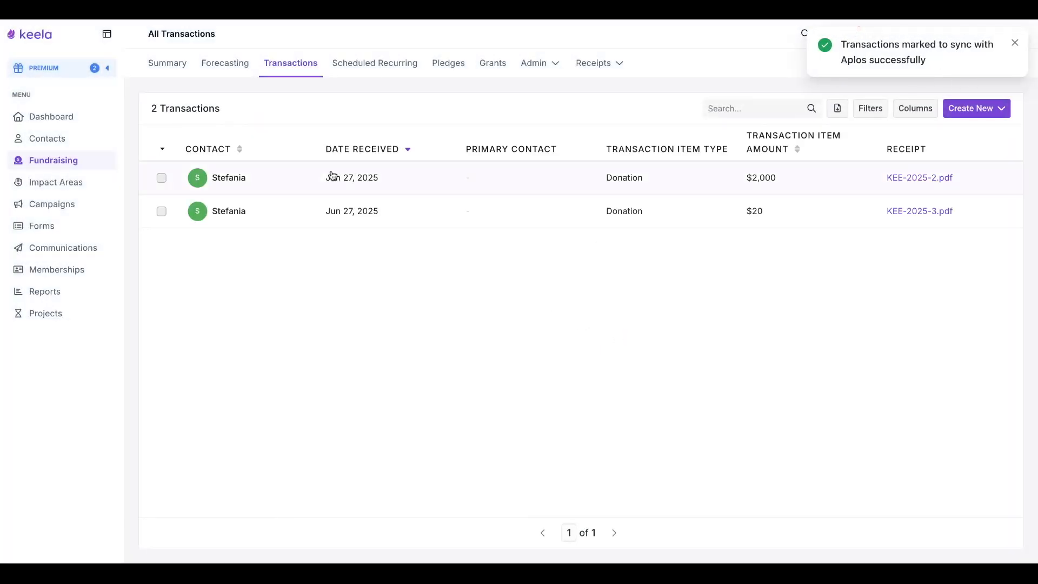
Open the $2,000 fundraising transaction and examine its Aplos sync status.
click(480, 181)
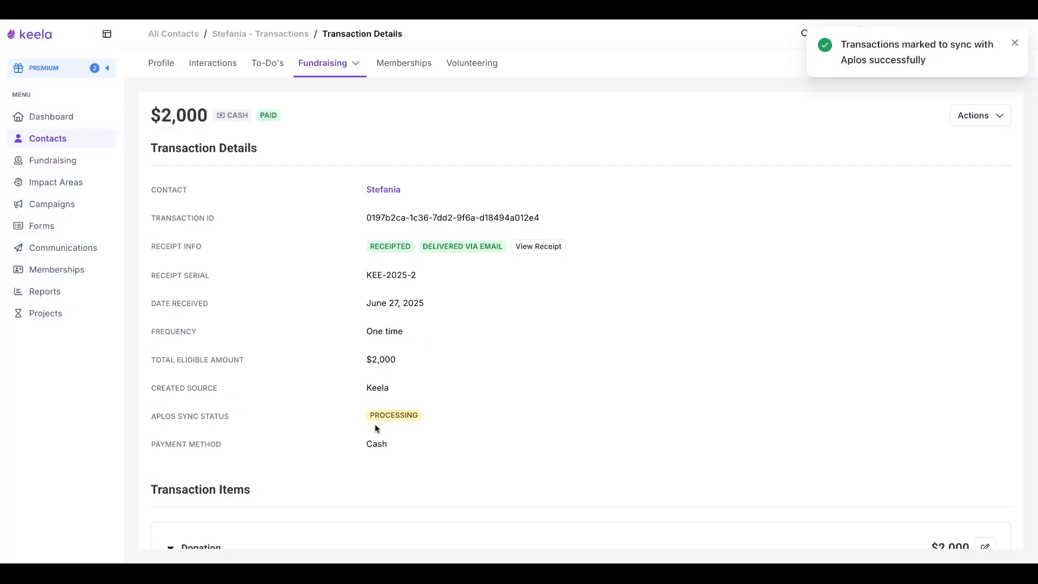
drag(370, 415, 414, 416)
click(415, 416)
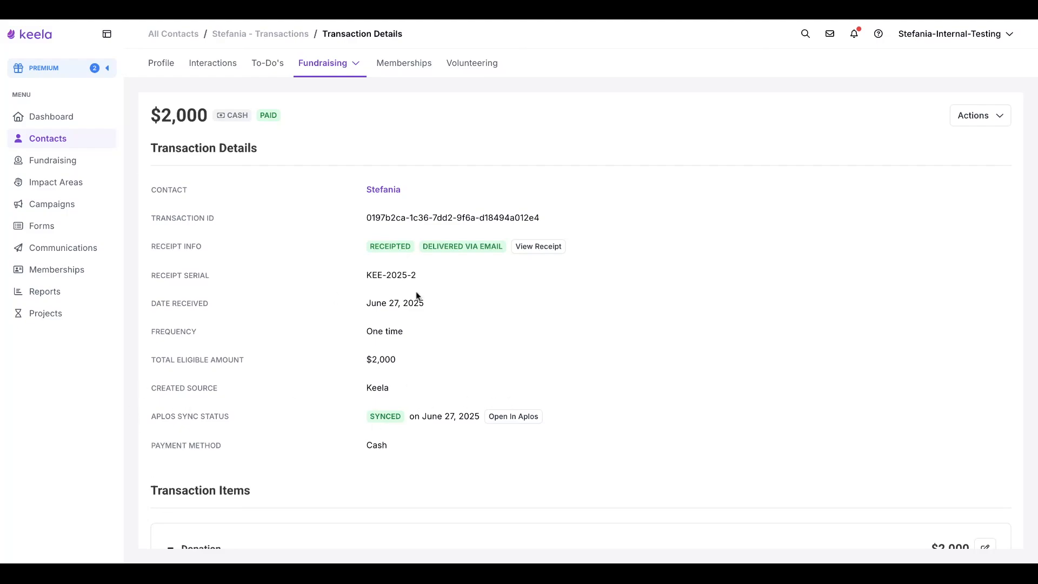
Go back to the fundraising transactions list and add the Aplos Sync Status column to it.
click(90, 158)
click(304, 75)
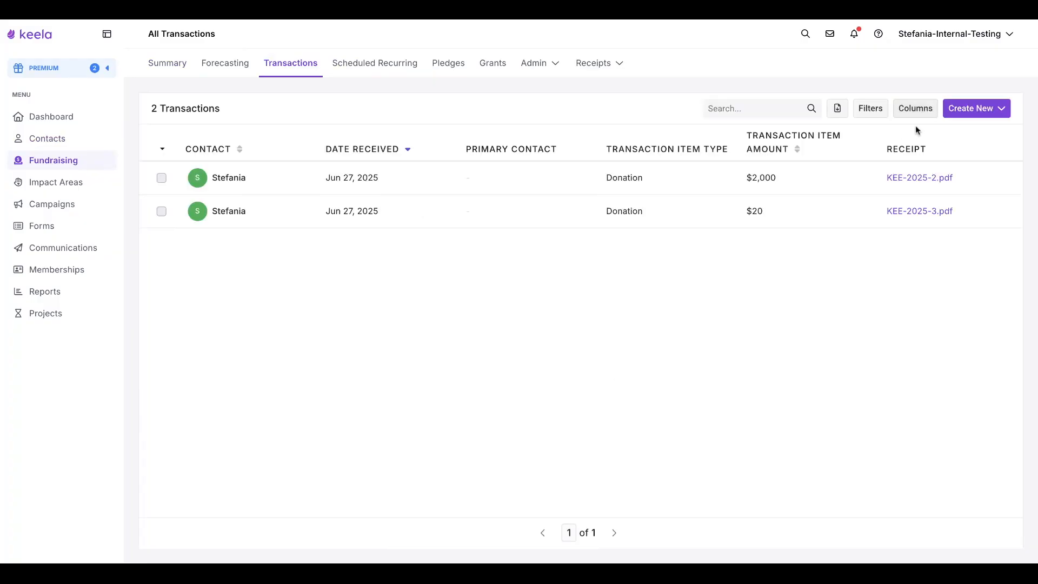
click(913, 108)
scroll(505, 394, down, 4)
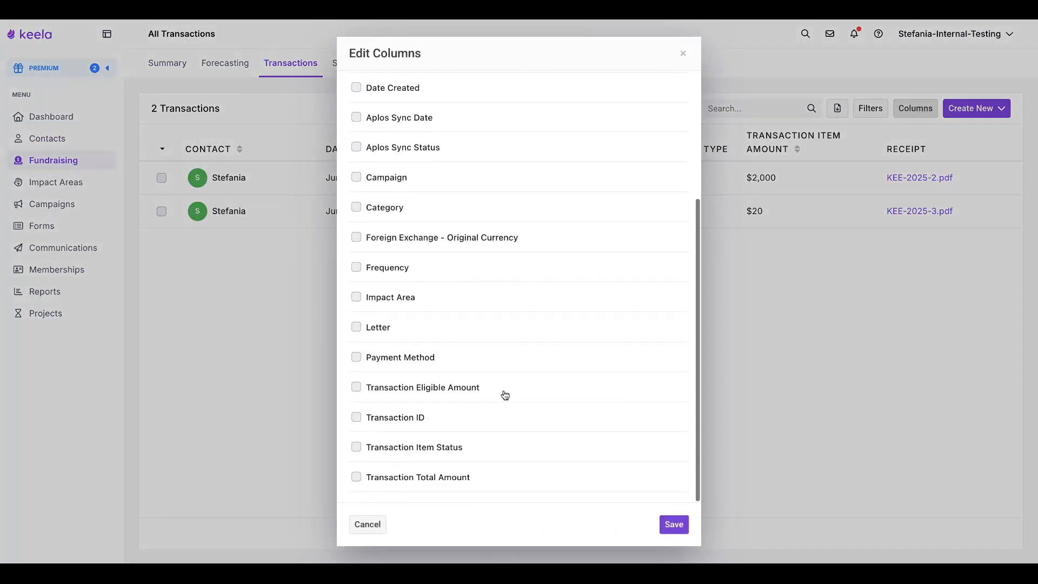
scroll(504, 394, up, 5)
click(407, 329)
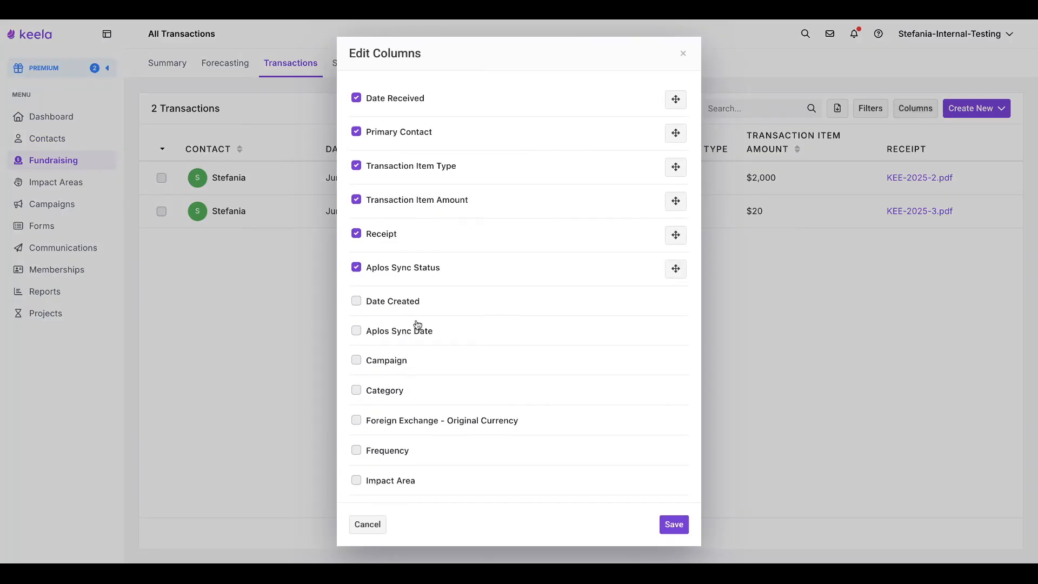
click(674, 524)
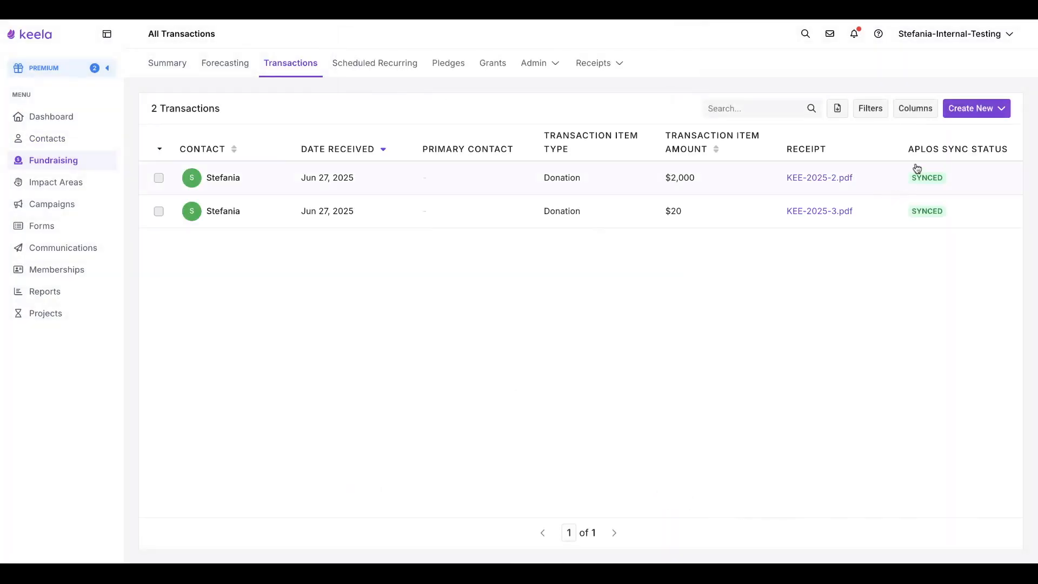